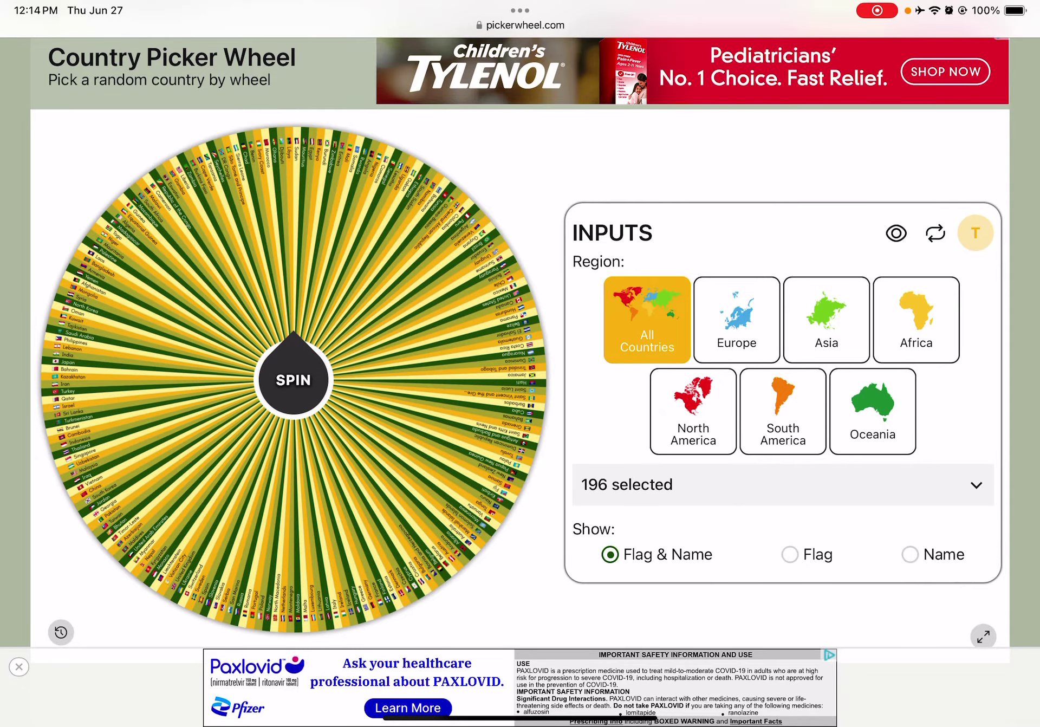
scroll(520, 366, down, 1)
Spin the country wheel, dismiss the New Zealand result, and spin again for France
click(293, 354)
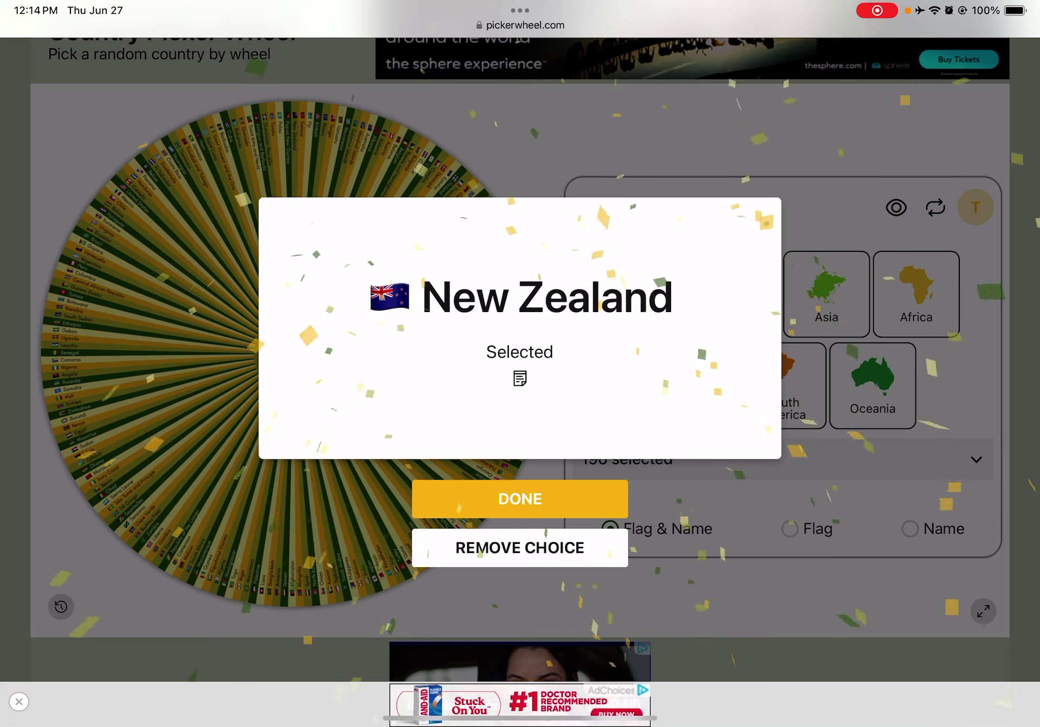
click(519, 498)
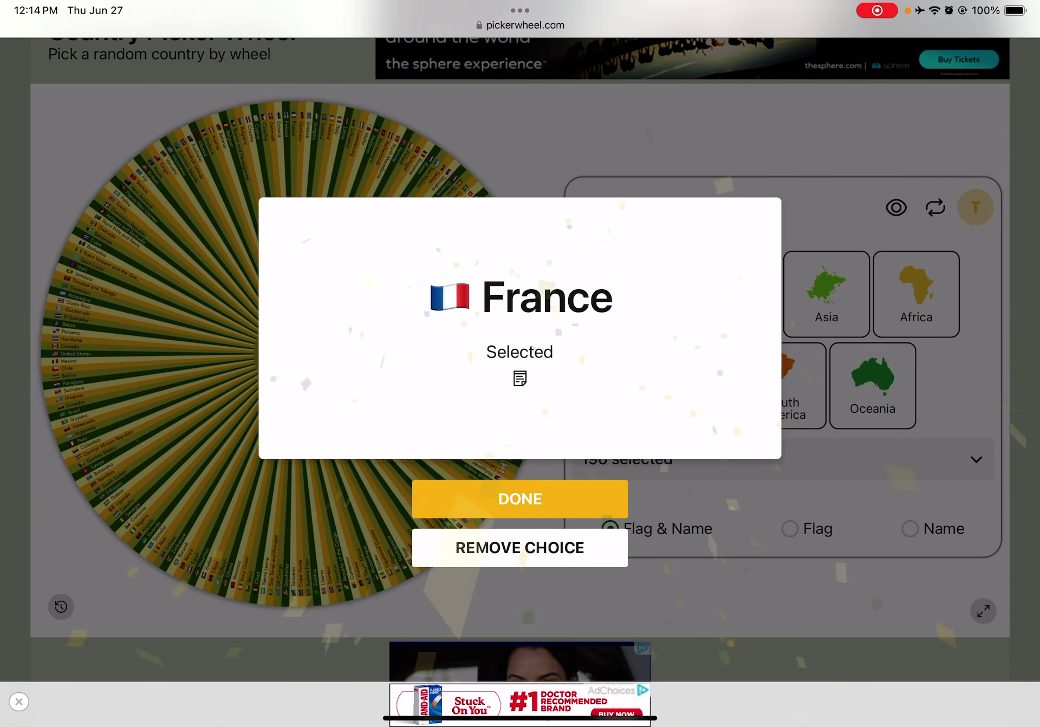
scroll(520, 366, up, 1)
Dismiss France, get YES on the yes-or-no wheel, then go to the home screen
click(520, 550)
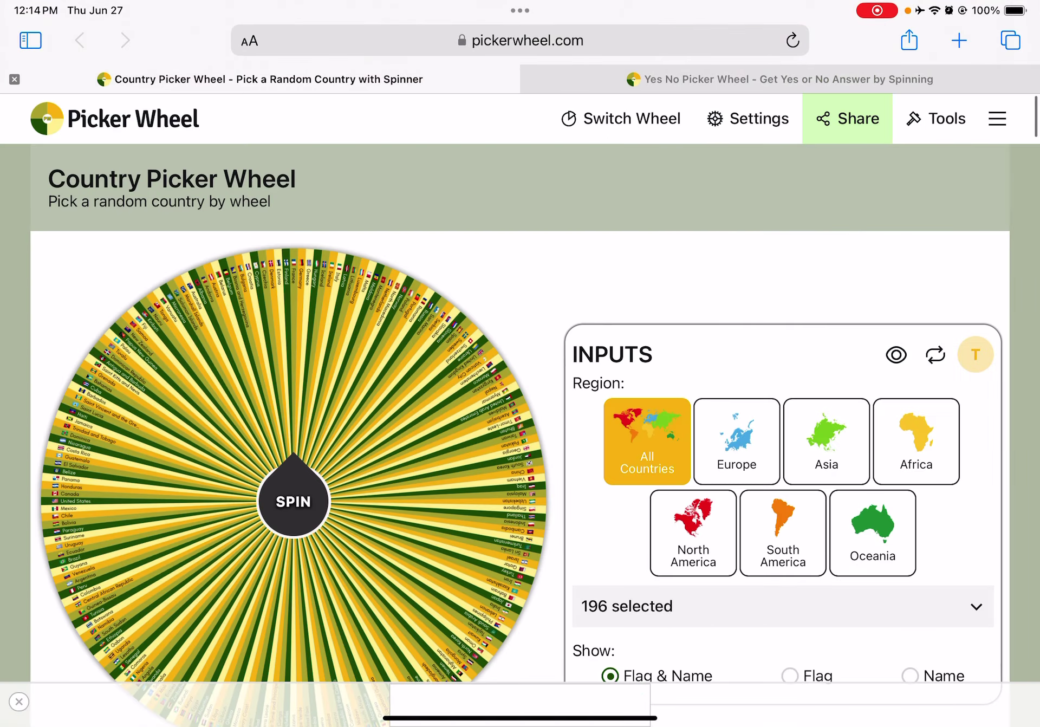
click(780, 76)
scroll(519, 406, down, 5)
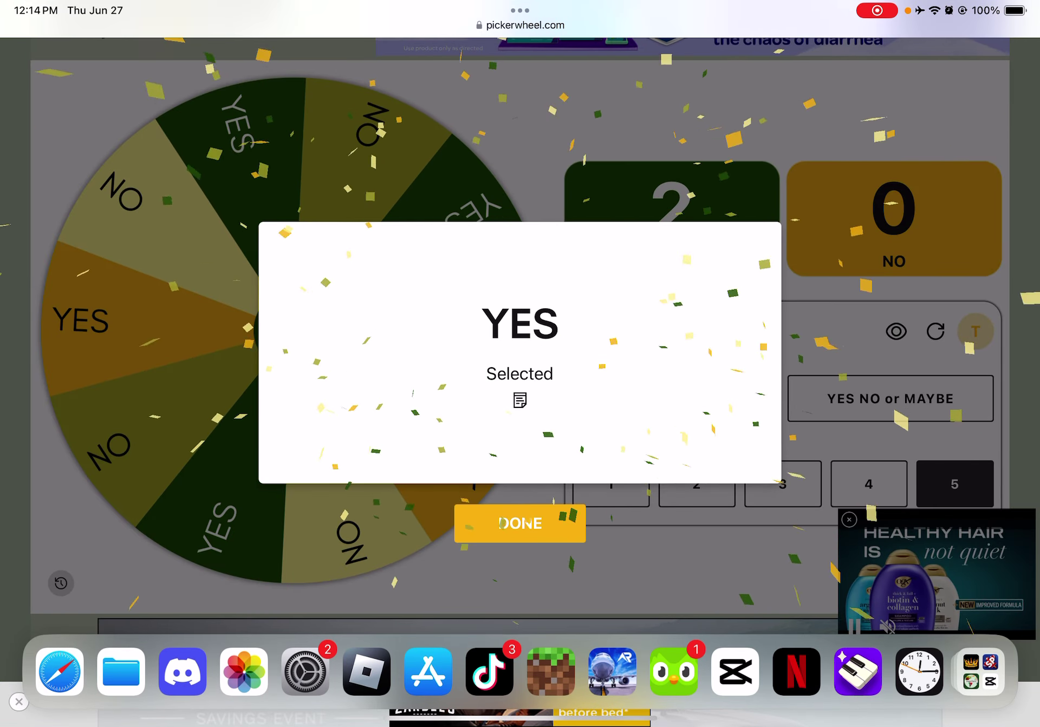
click(520, 523)
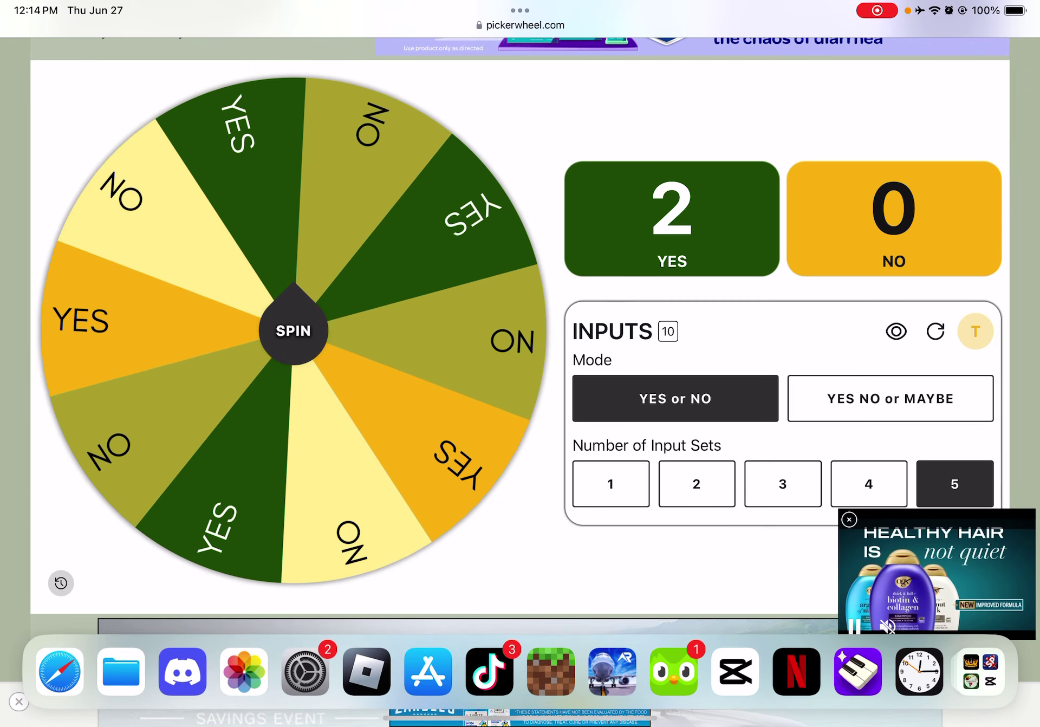
key(super+h)
Open the world map in Photoshop and handwrite 'New' over New Zealand
click(730, 244)
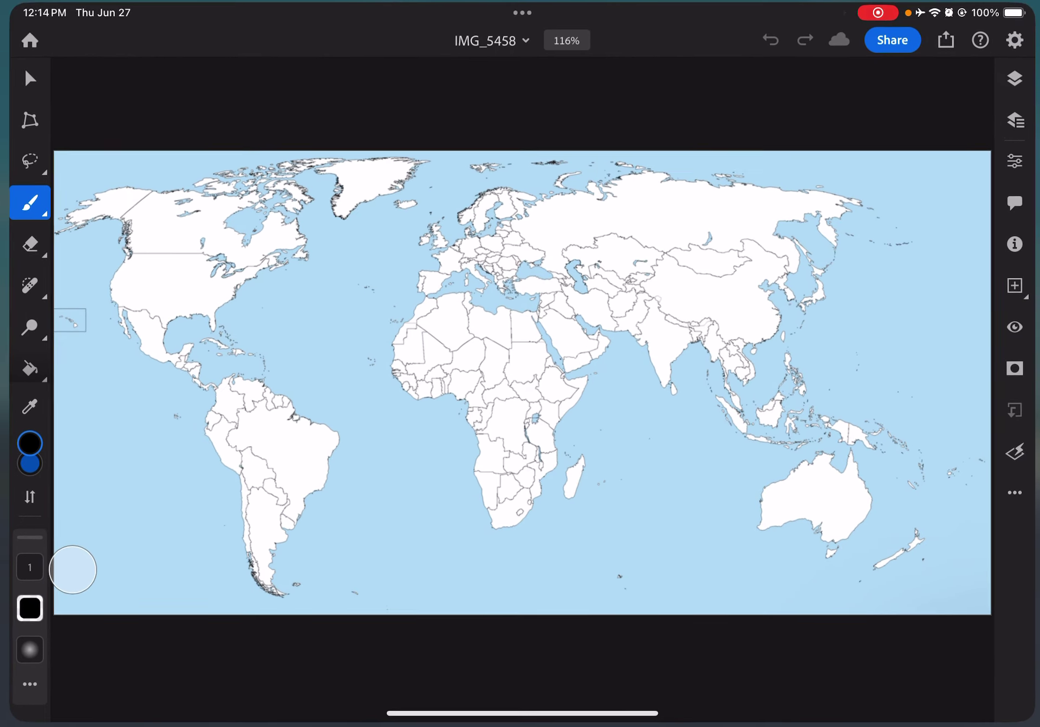
scroll(902, 553, up, 10)
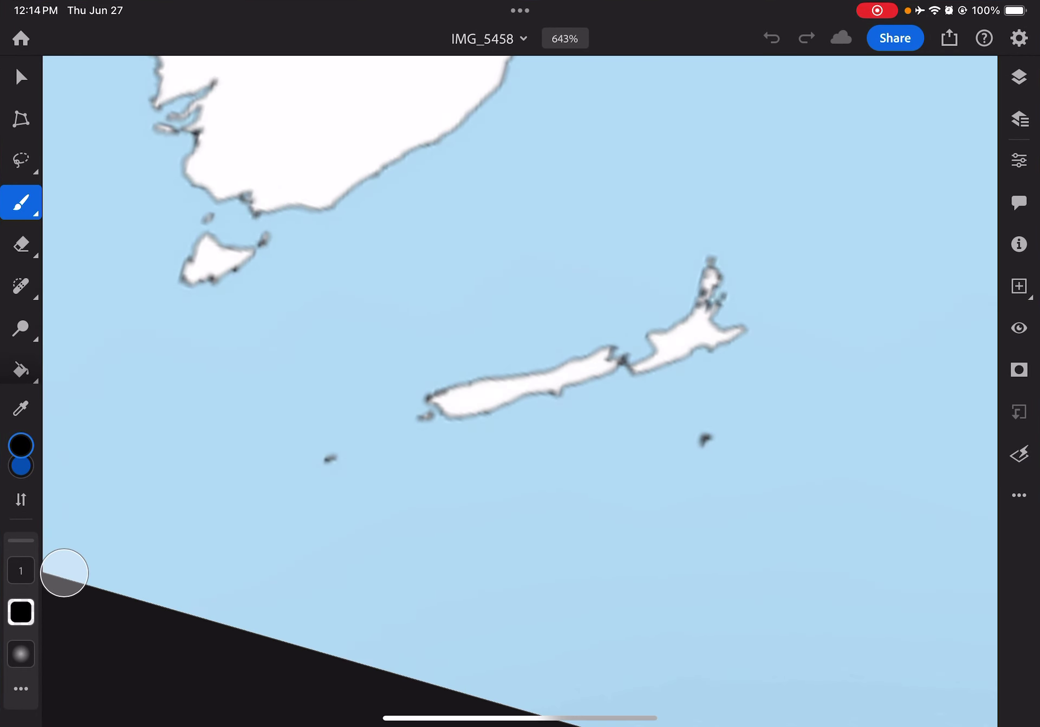
drag(357, 529, 487, 497)
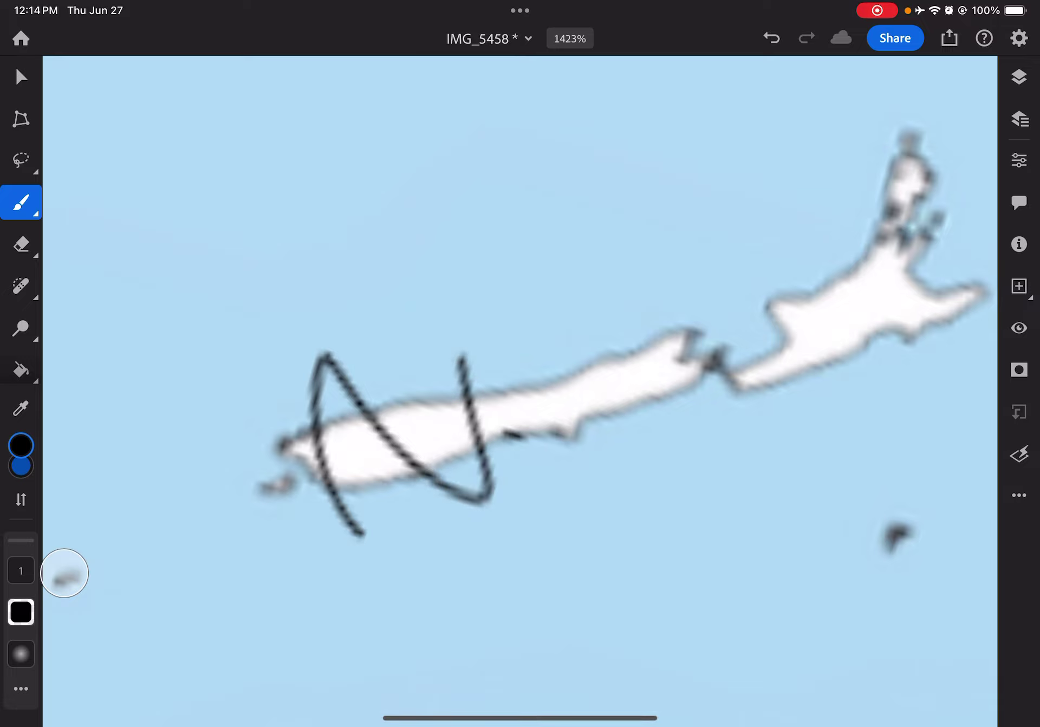
drag(463, 358, 609, 455)
drag(642, 358, 764, 366)
drag(828, 264, 804, 338)
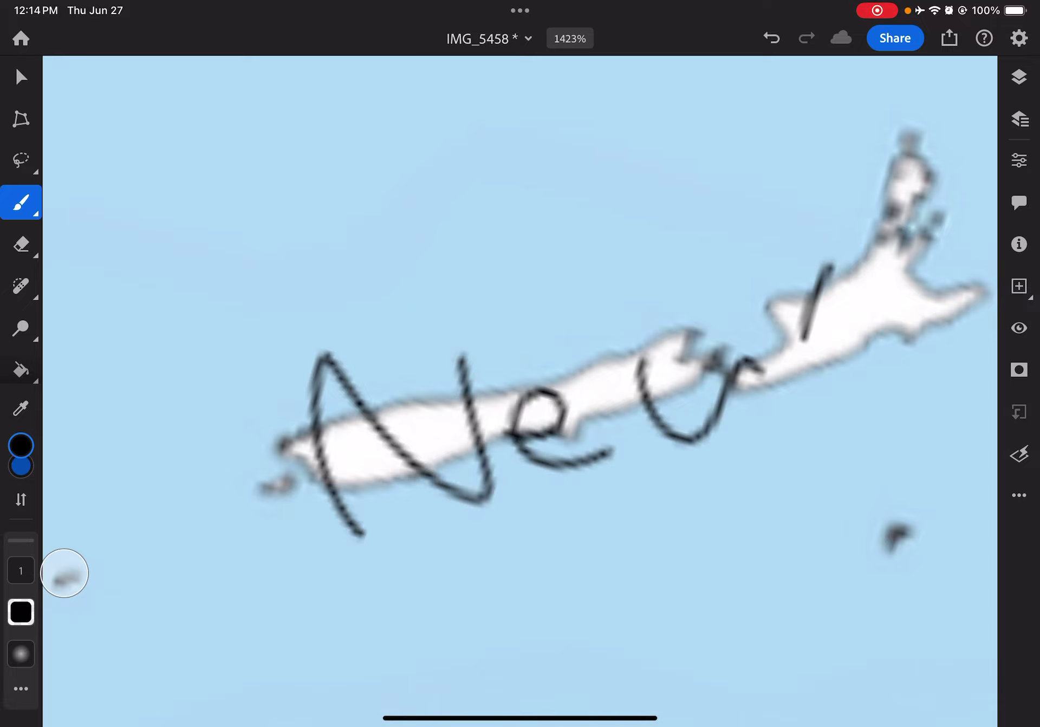
scroll(520, 366, down, 3)
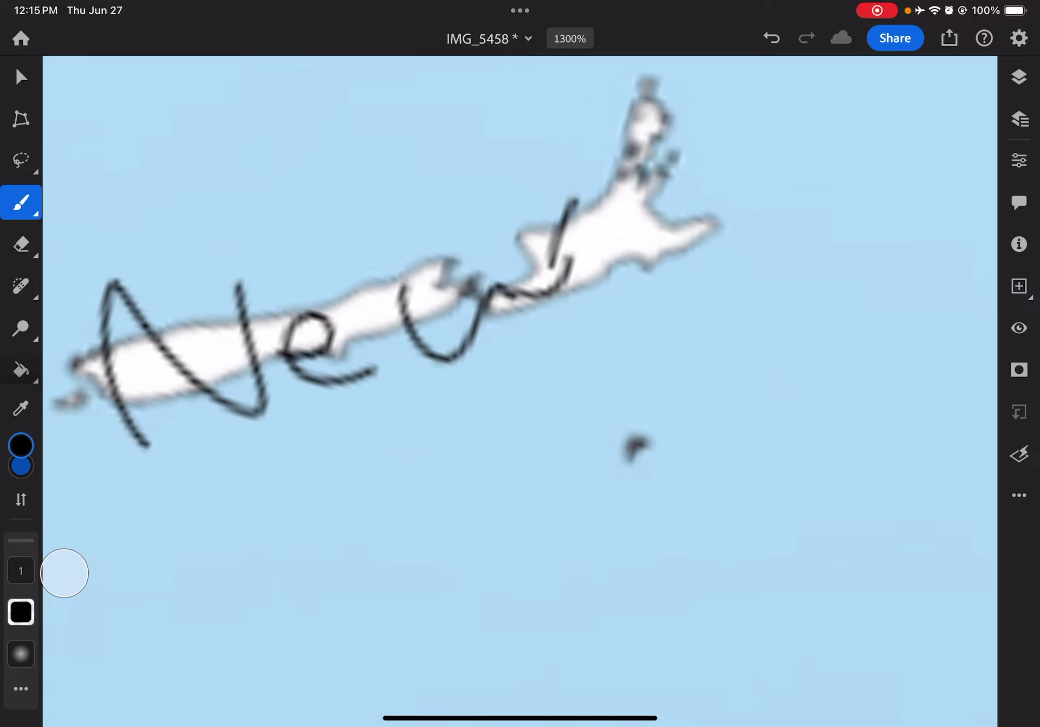
Handwrite 'Zealand' below 'New', undoing and redrawing one stroke
drag(260, 463, 390, 537)
mouse_move(439, 463)
mouse_down()
mouse_move(390, 513)
mouse_move(496, 463)
mouse_up()
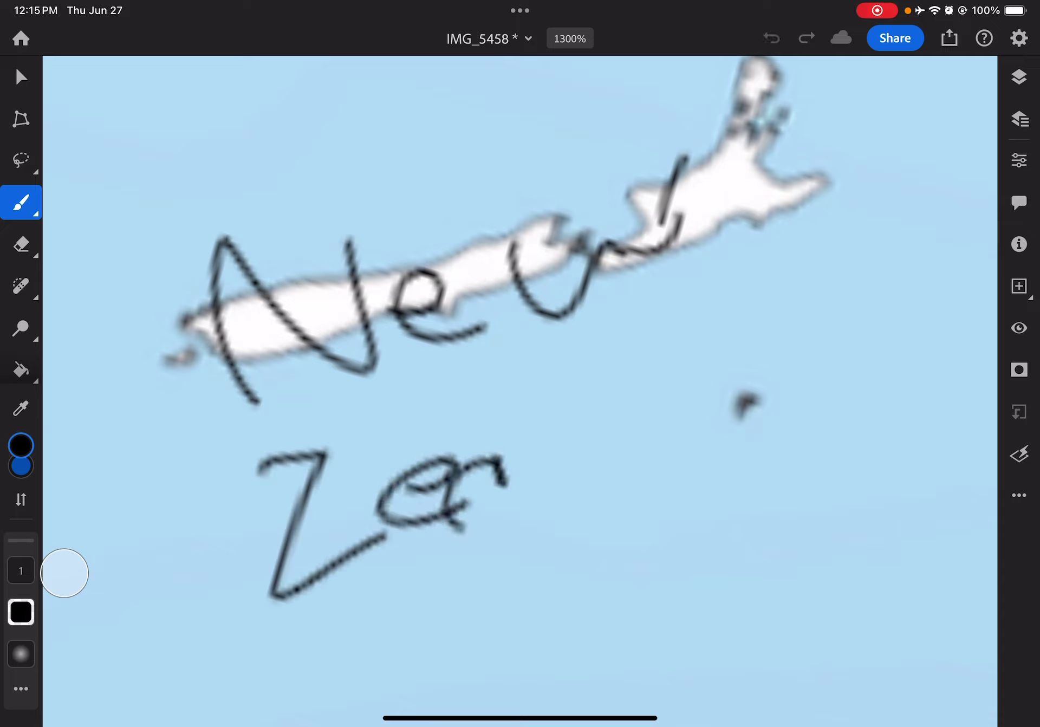
key(ctrl+z)
drag(503, 443, 569, 488)
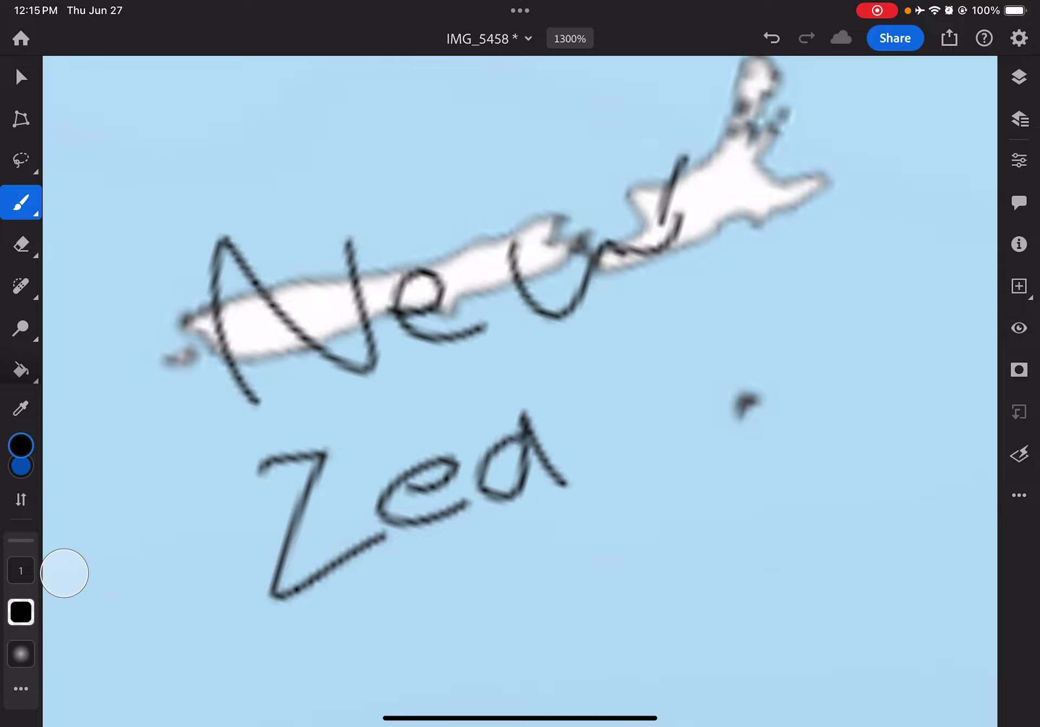
drag(569, 362, 609, 459)
drag(698, 382, 727, 423)
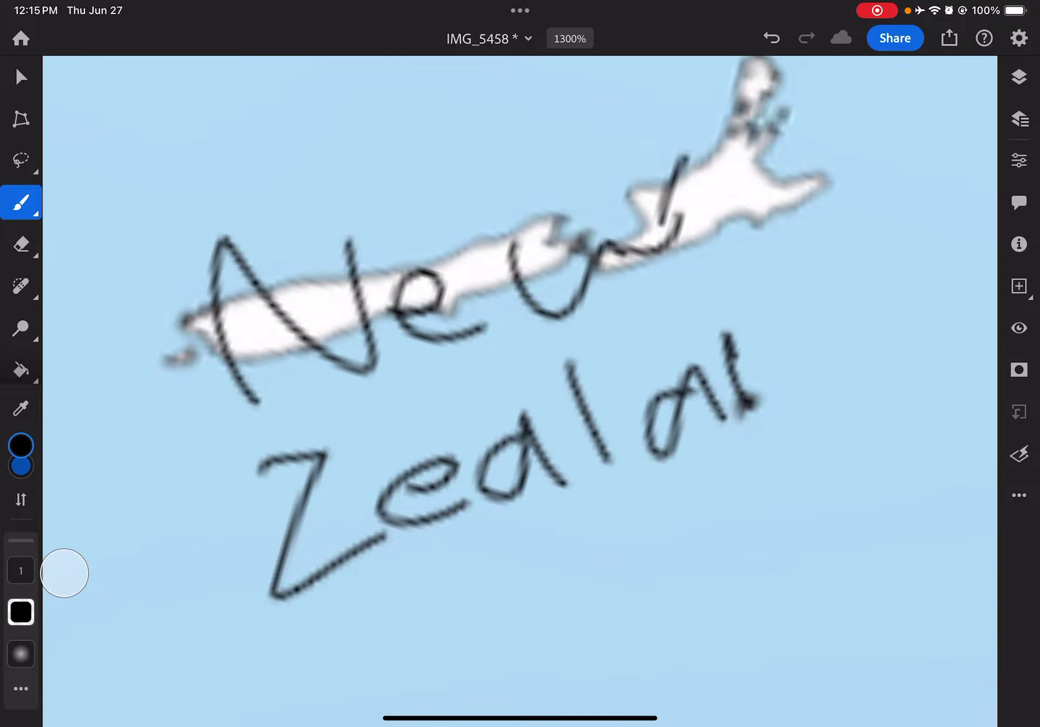
drag(731, 342, 812, 407)
drag(829, 357, 873, 227)
scroll(520, 325, down, 8)
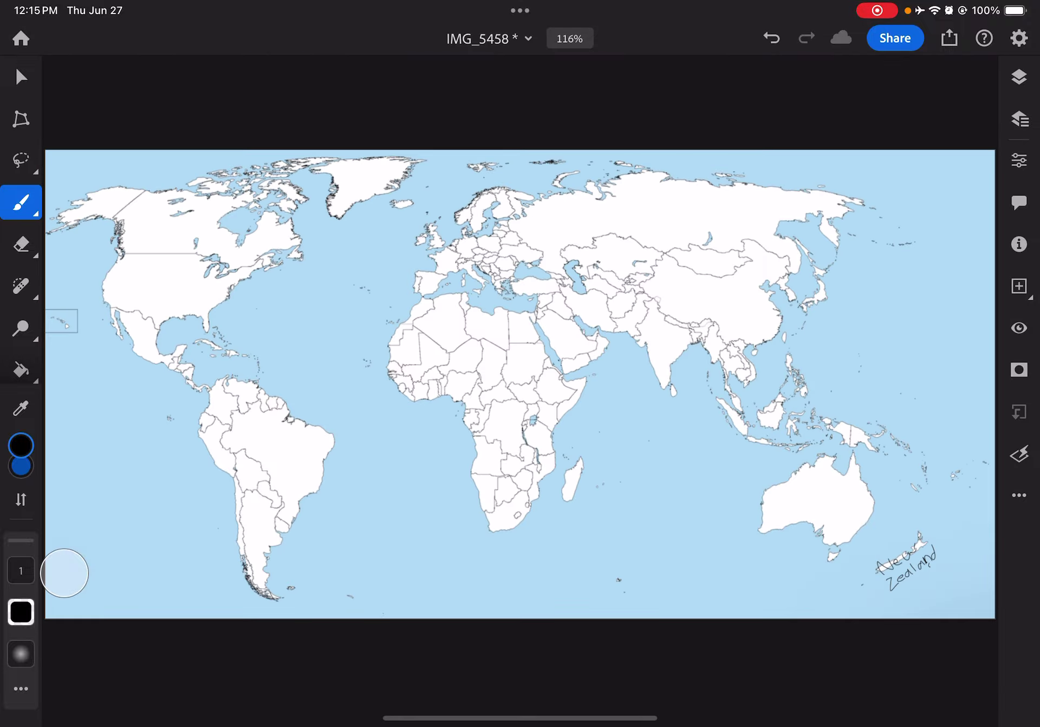
scroll(463, 243, up, 10)
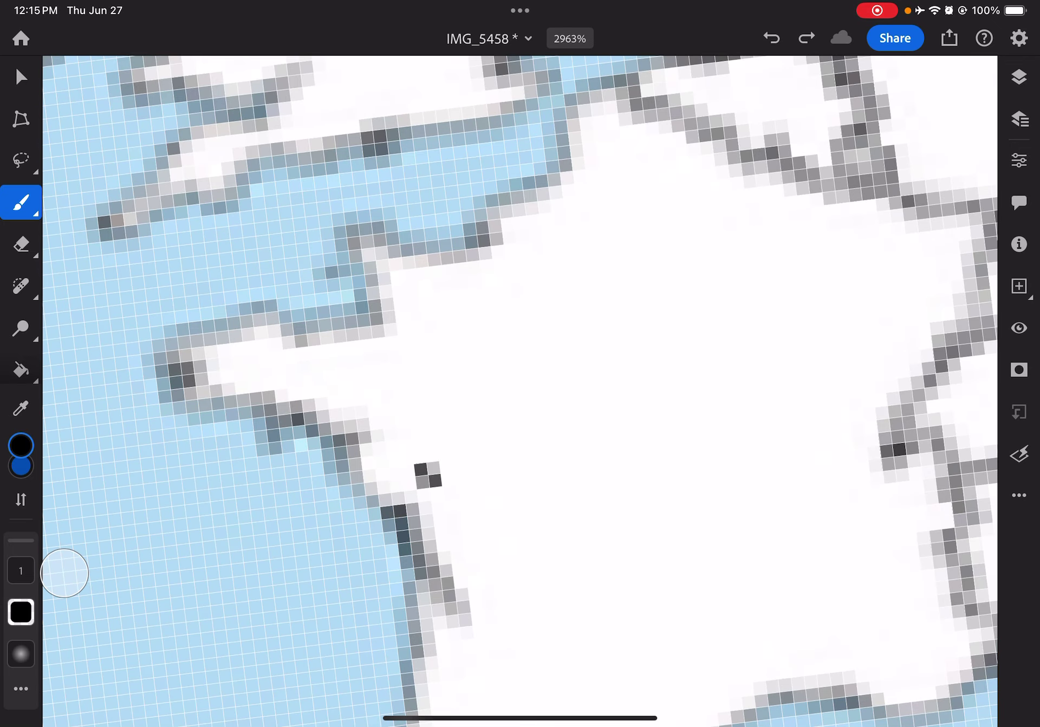
Handwrite 'New' in black over France
drag(423, 475, 569, 308)
drag(577, 374, 638, 431)
drag(690, 345, 788, 390)
drag(853, 325, 837, 353)
drag(780, 383, 850, 341)
scroll(520, 366, down, 1)
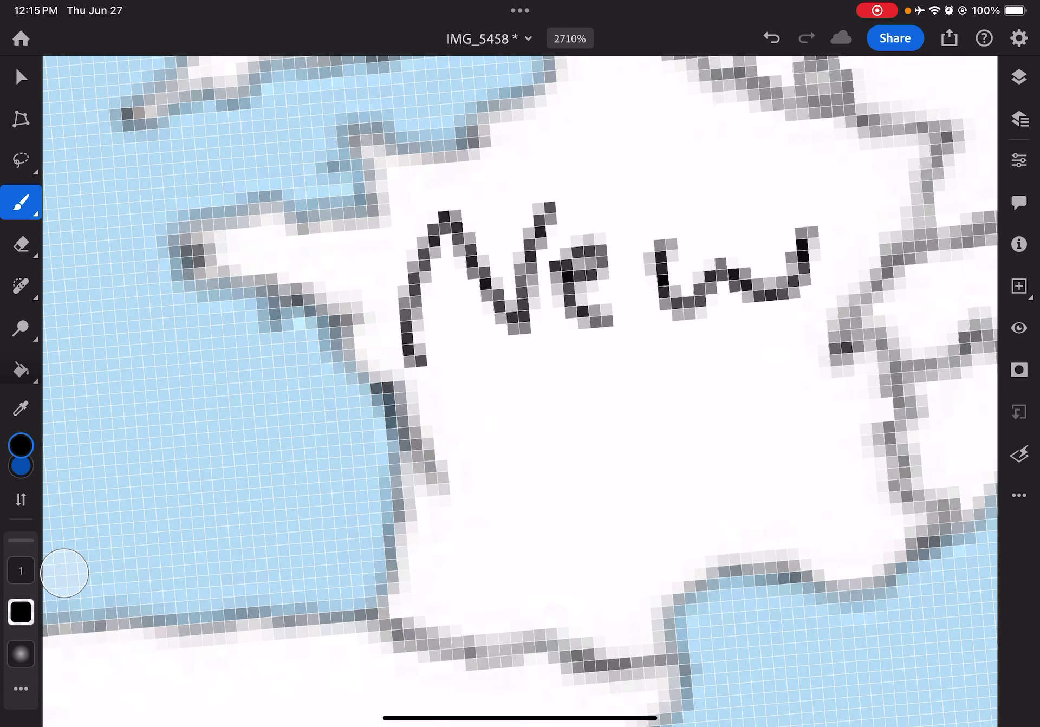
Handwrite 'Zealand' below 'New' over France and add a loop to the w
mouse_move(422, 443)
mouse_down()
mouse_move(500, 423)
mouse_move(536, 504)
mouse_up()
drag(553, 447, 626, 488)
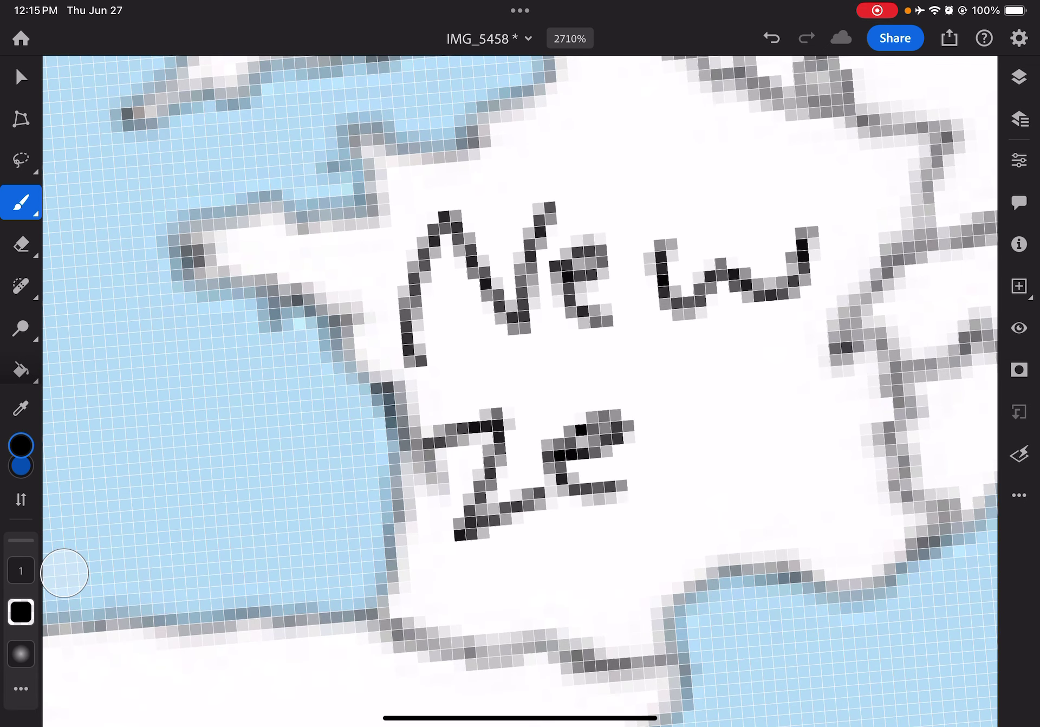
drag(687, 423, 674, 480)
drag(682, 399, 715, 467)
drag(714, 342, 731, 488)
mouse_move(792, 423)
mouse_down()
mouse_move(747, 488)
mouse_move(849, 504)
mouse_up()
drag(845, 431, 910, 513)
drag(959, 350, 943, 512)
drag(796, 236, 837, 276)
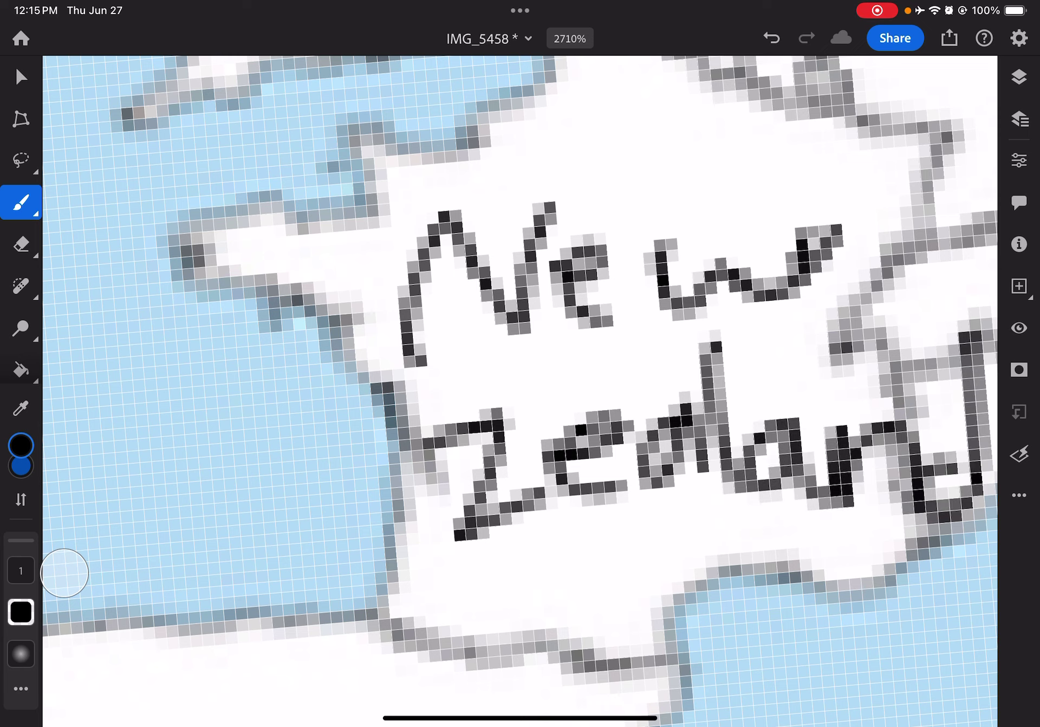
scroll(520, 366, down, 10)
scroll(520, 366, down, 5)
scroll(520, 366, down, 3)
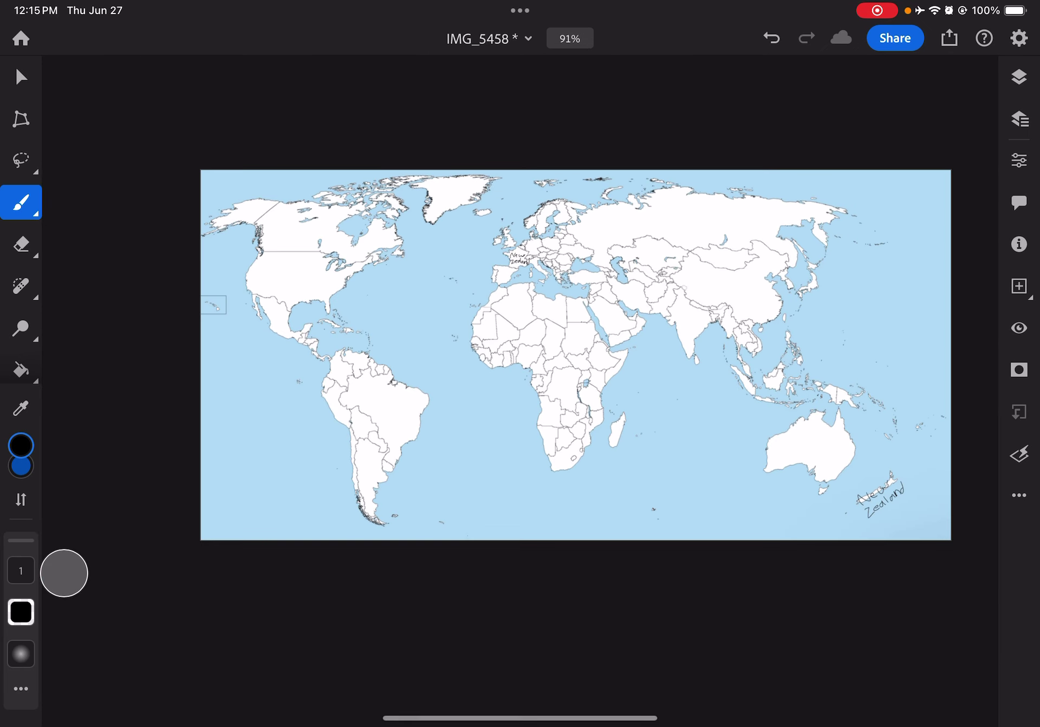